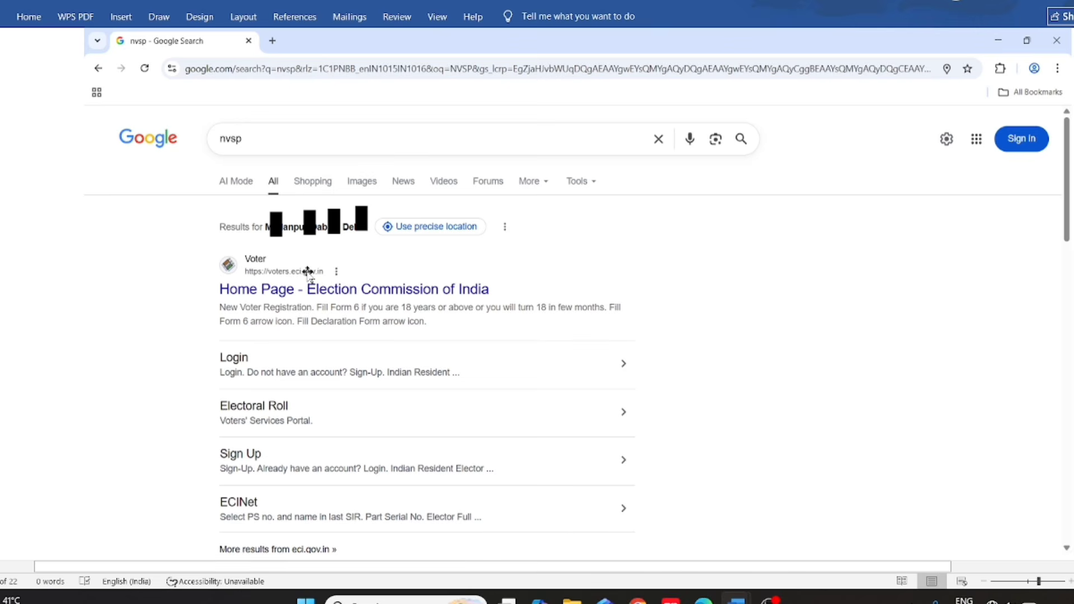
# - Review the document's screenshots of finding the Voters' Service Portal, choosing Form 8, signing up and logging in with an OTP
pyautogui.click(308, 273)
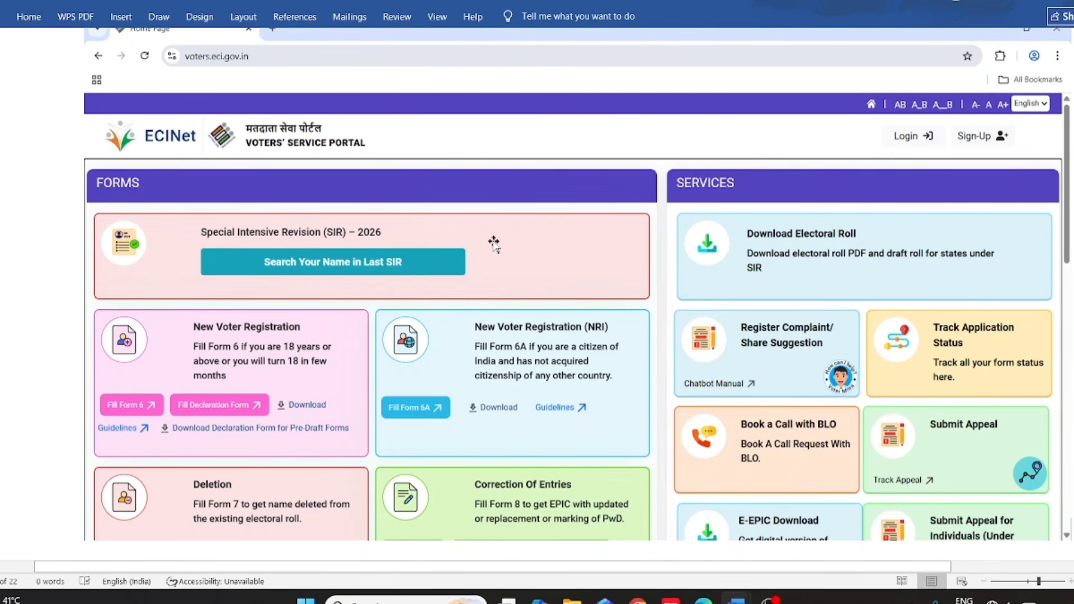
pyautogui.scroll(-2, 493, 241)
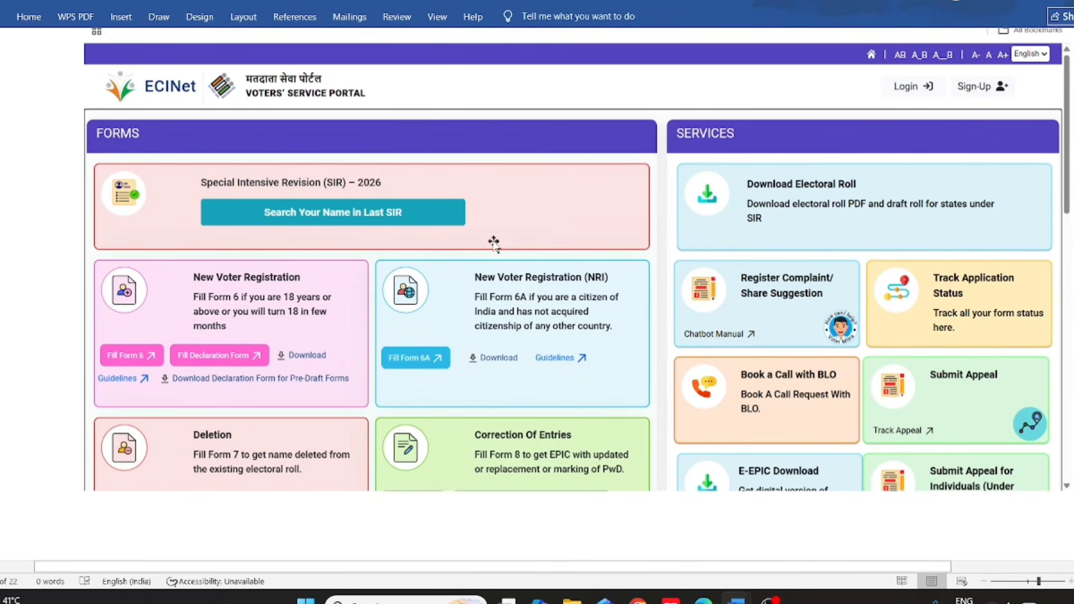
pyautogui.hotkey('ctrl', 'v')
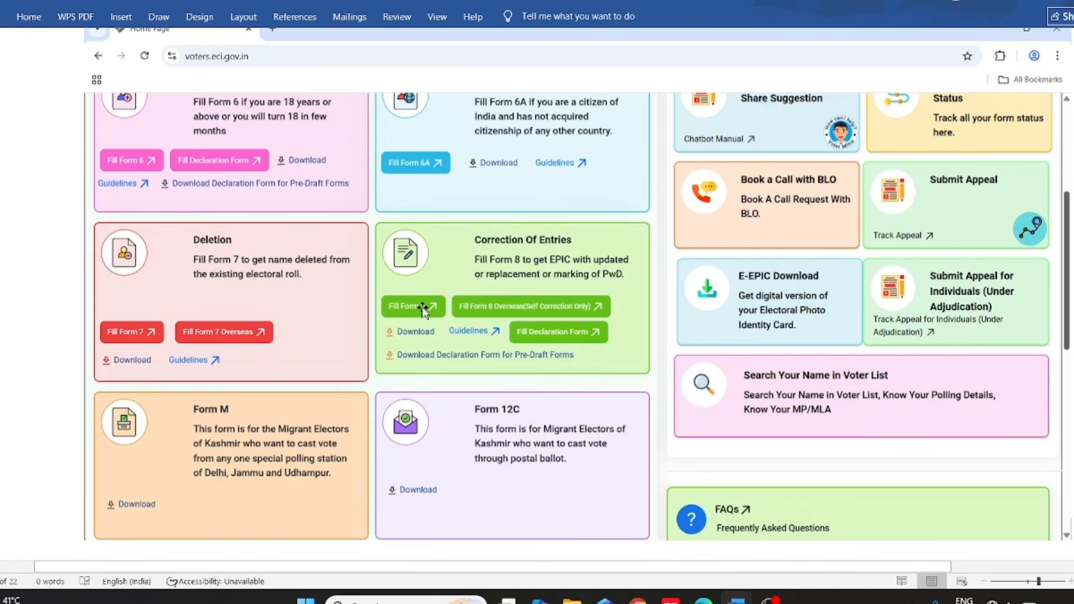
pyautogui.scroll(-5, 425, 306)
pyautogui.scroll(-2, 422, 307)
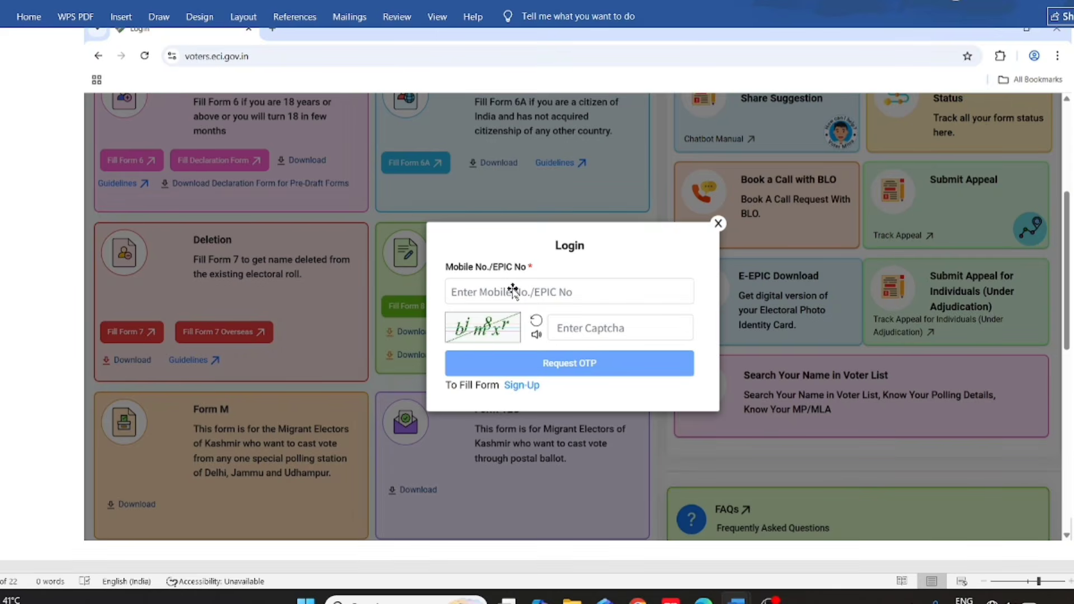
pyautogui.scroll(-10, 583, 287)
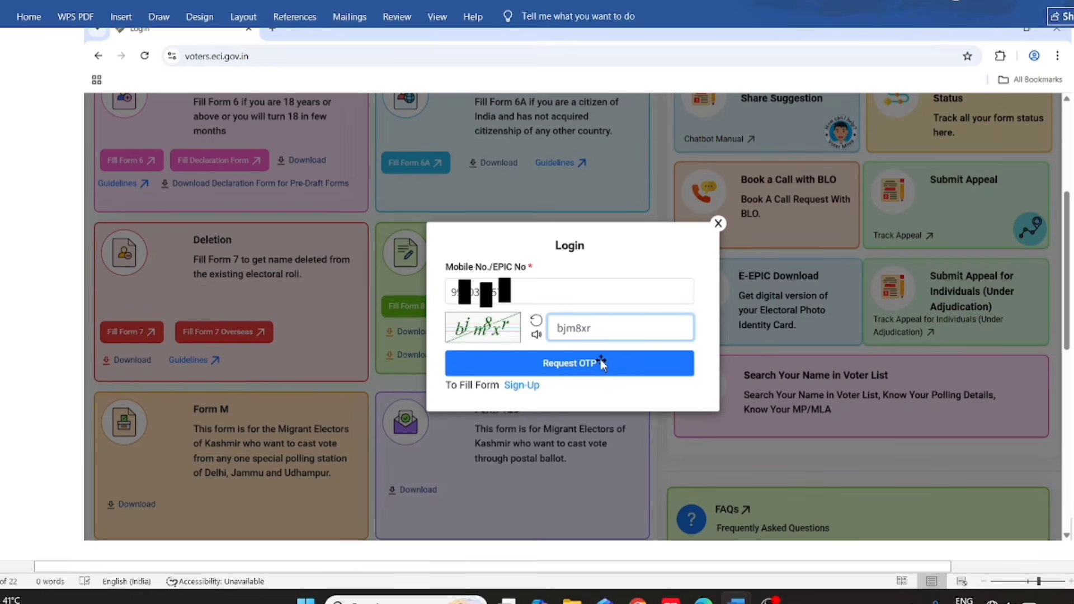
pyautogui.scroll(-5, 601, 361)
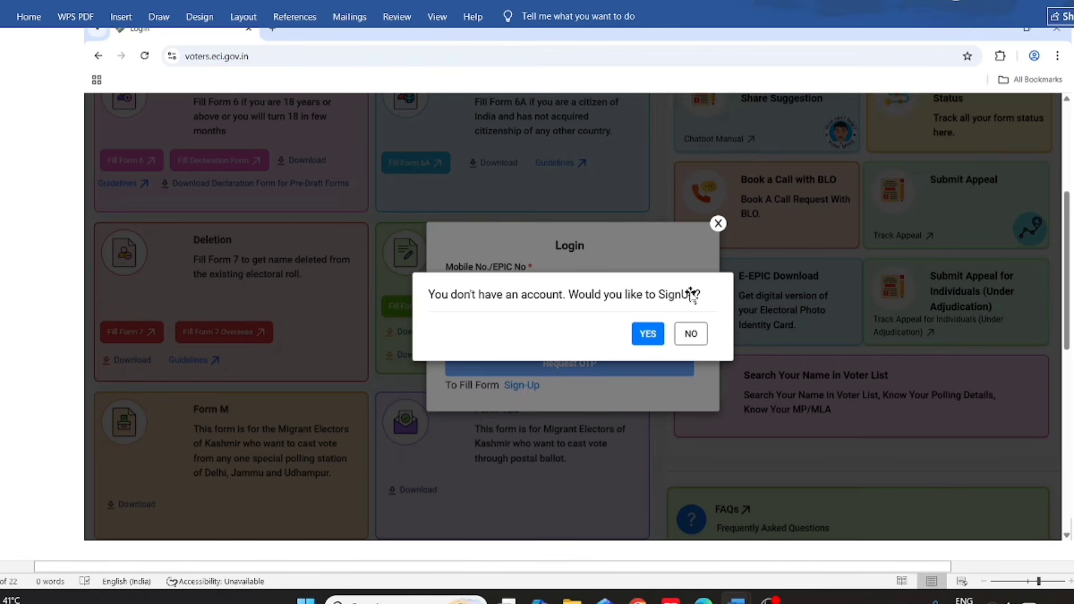
pyautogui.click(648, 334)
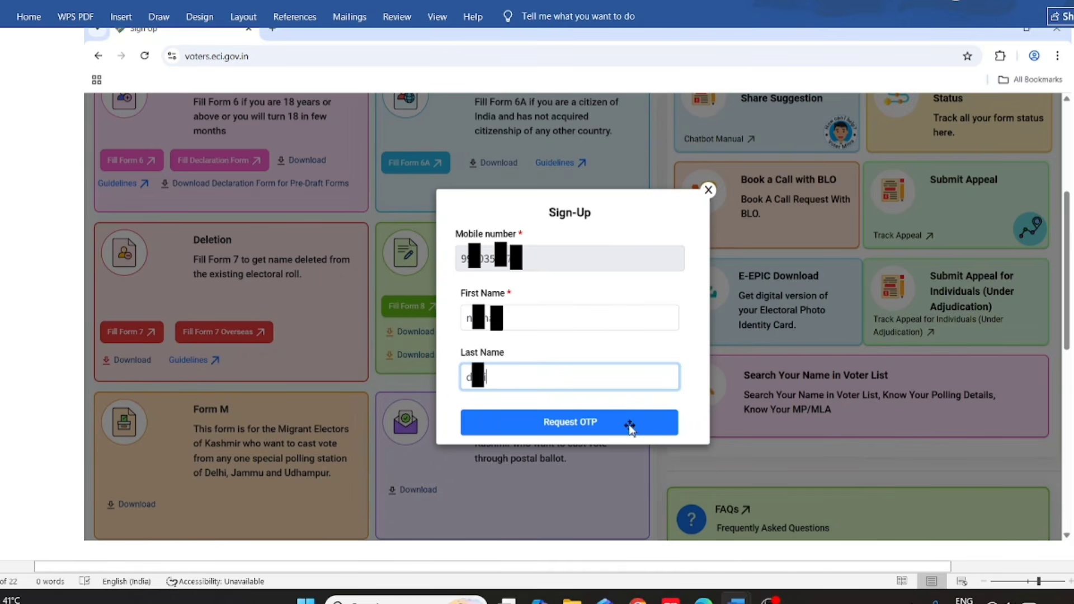
pyautogui.scroll(-1, 630, 428)
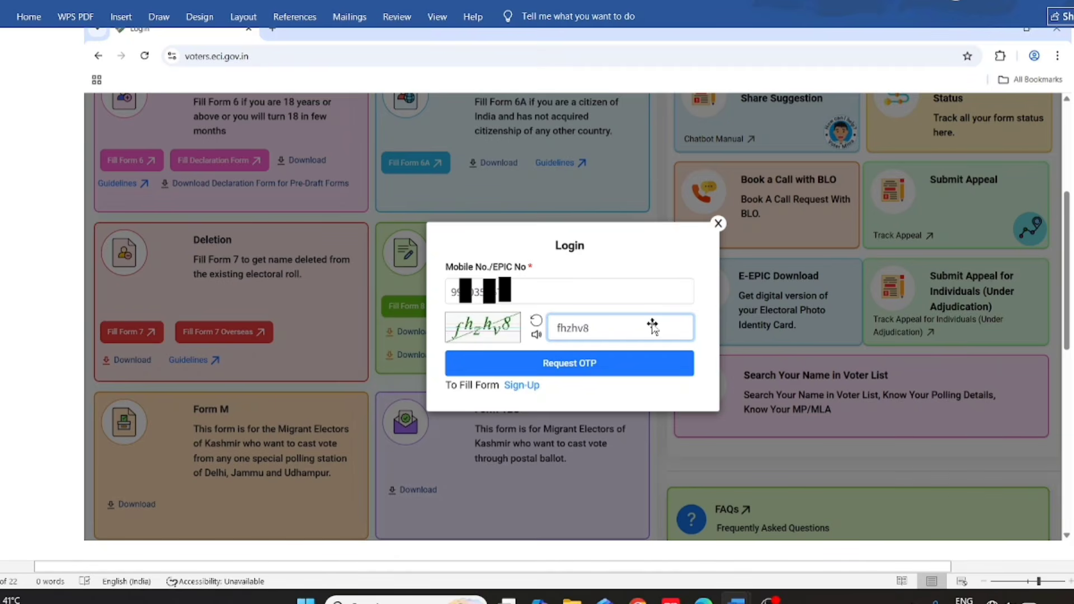
pyautogui.click(598, 365)
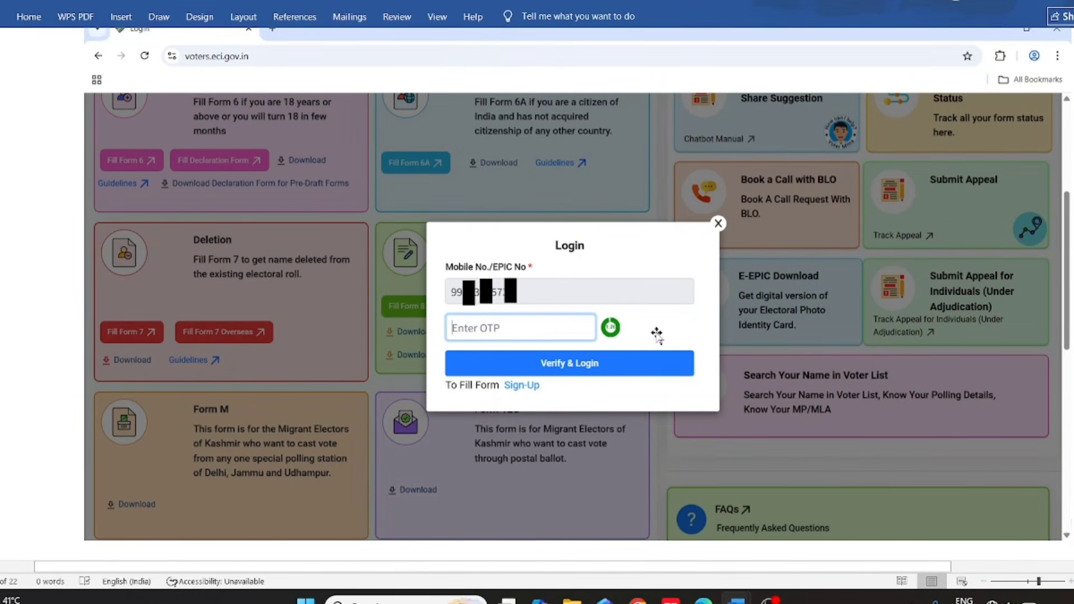
pyautogui.click(625, 363)
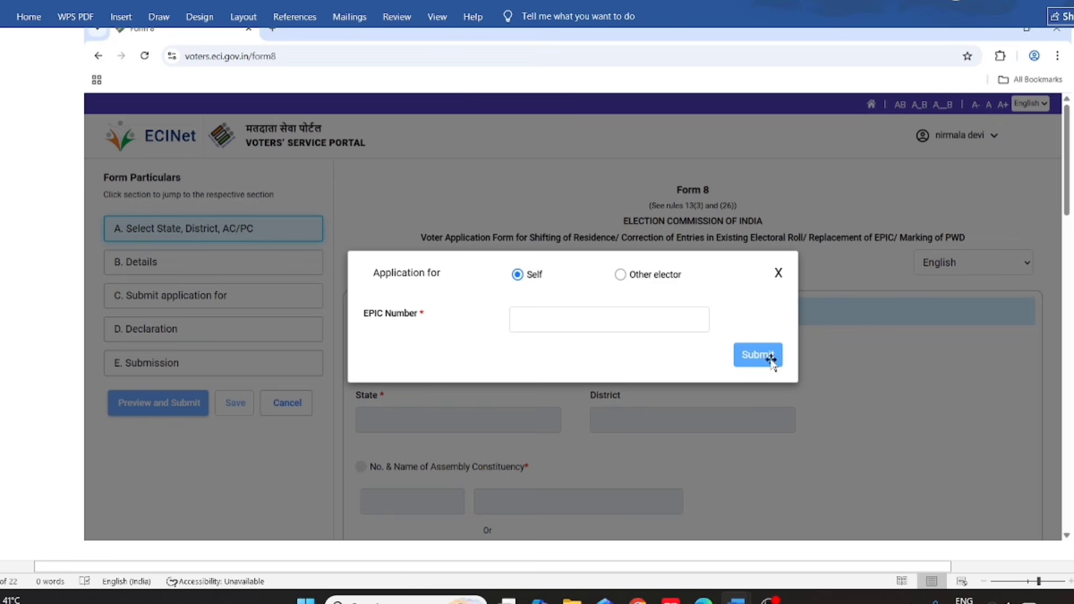
# - Examine the screenshots of the EPIC number entry, elector details and the Shifting of Residence option outside the assembly constituency
pyautogui.scroll(-8, 772, 363)
pyautogui.scroll(-1, 772, 363)
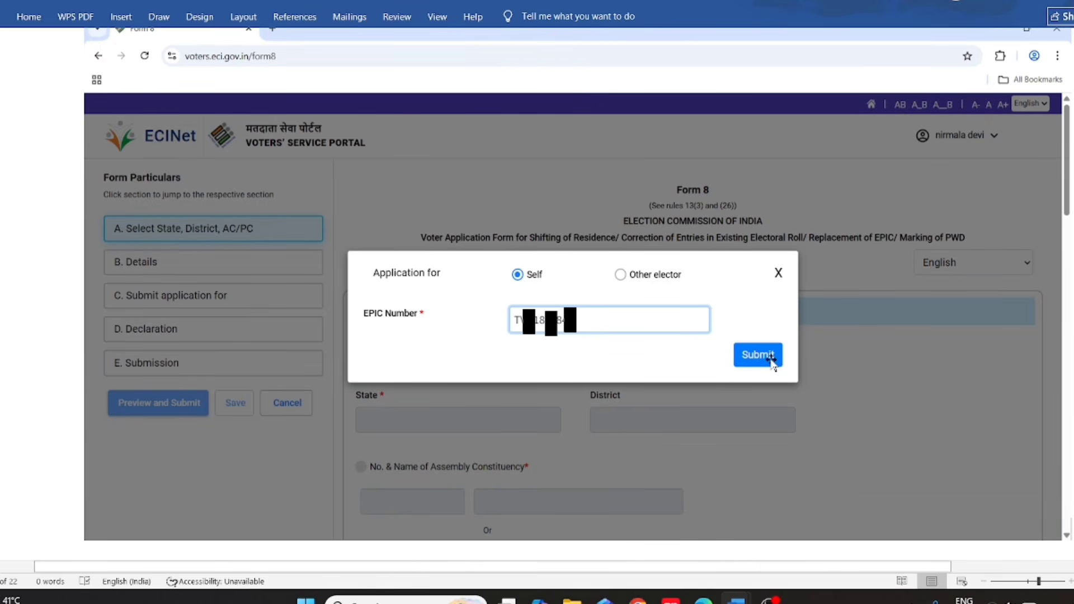
pyautogui.scroll(-9, 772, 363)
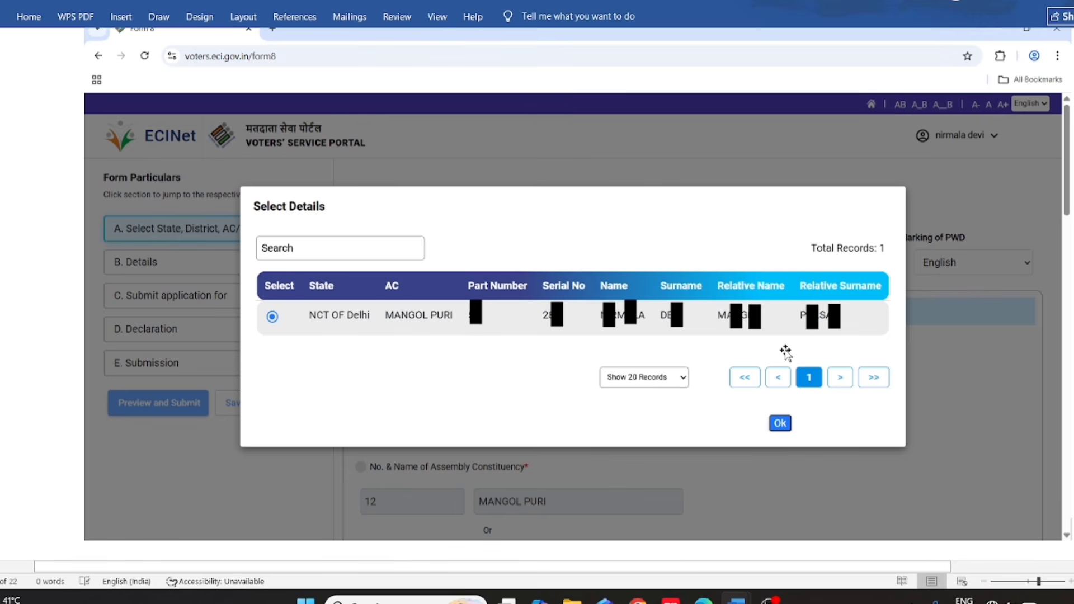
pyautogui.click(781, 424)
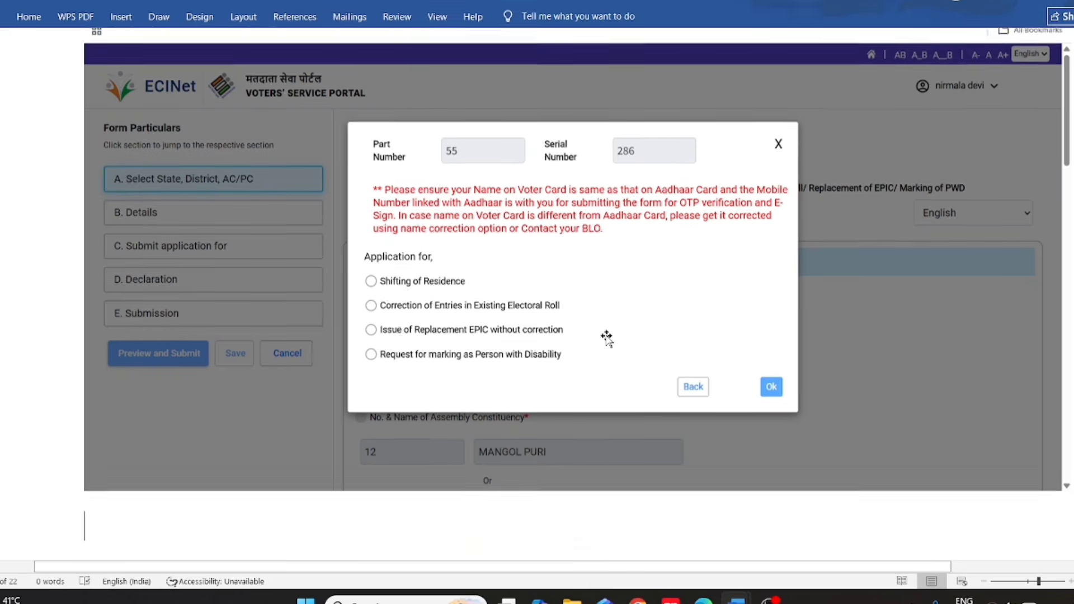
pyautogui.click(606, 334)
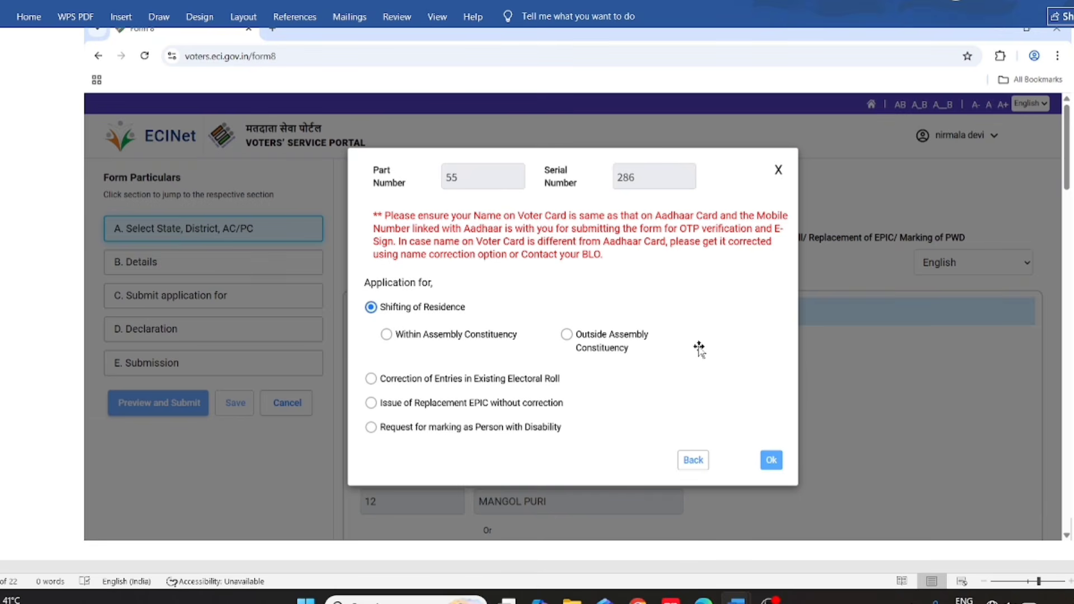
pyautogui.click(590, 336)
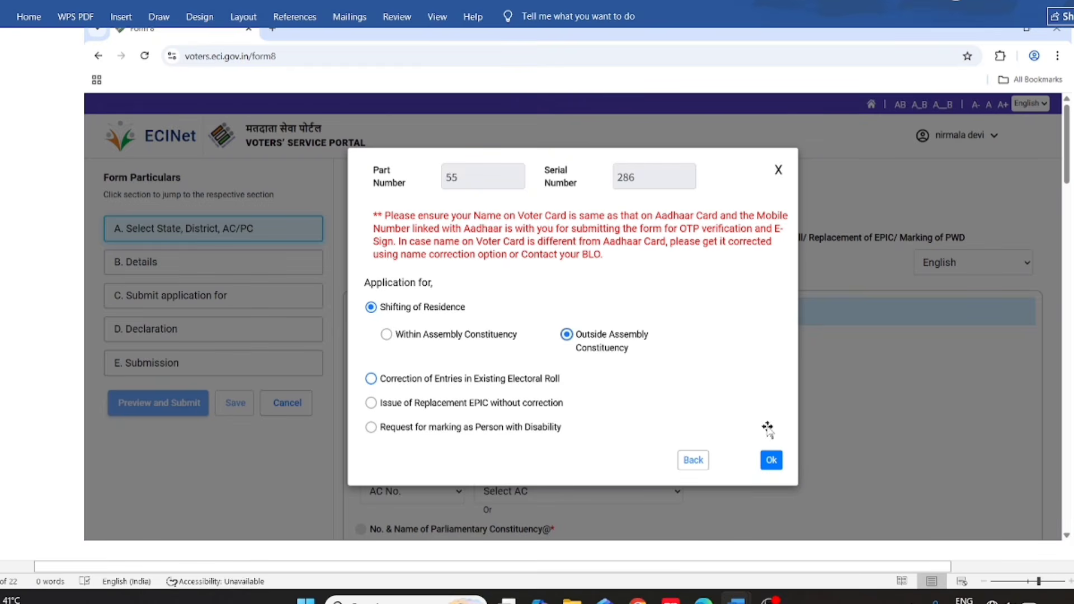
pyautogui.click(772, 466)
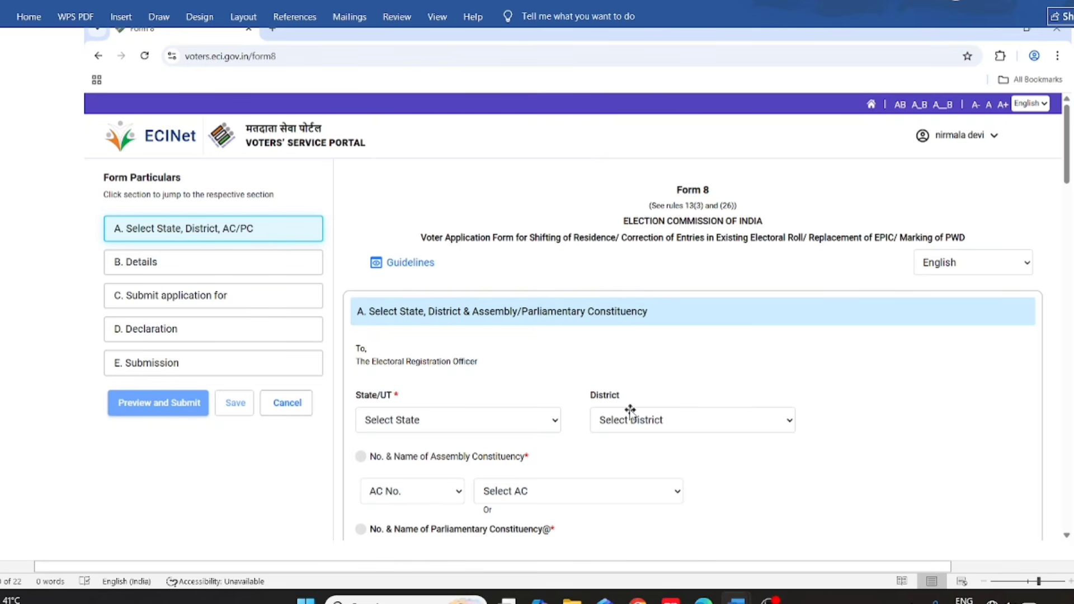
# - Examine the Form 8 section A screenshots on selecting the state, district and assembly constituency
pyautogui.press('Down')
pyautogui.press('Down')
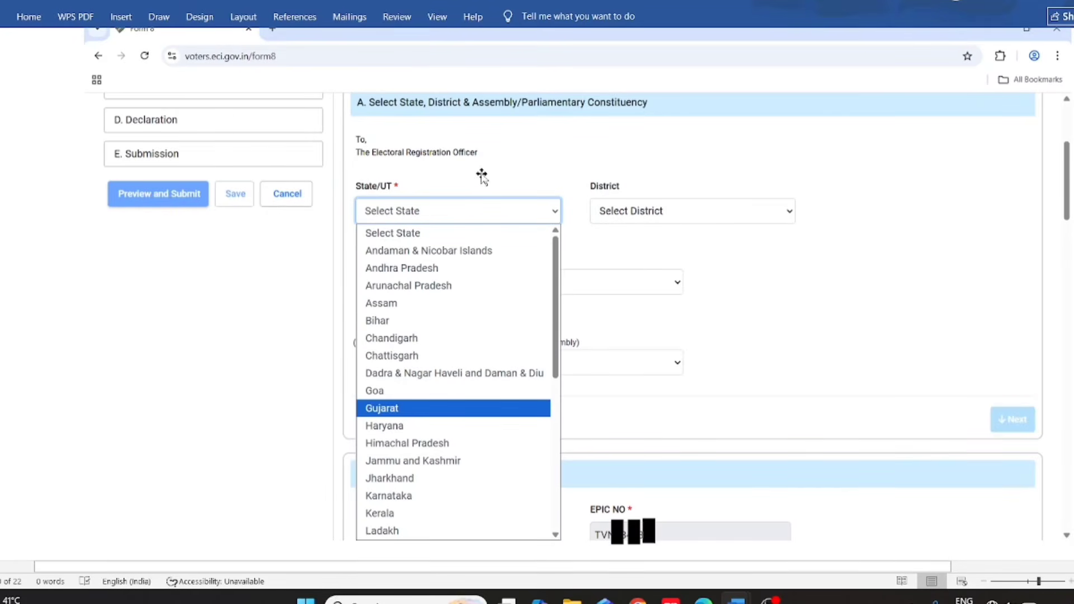
pyautogui.press('Down')
pyautogui.press('Down')
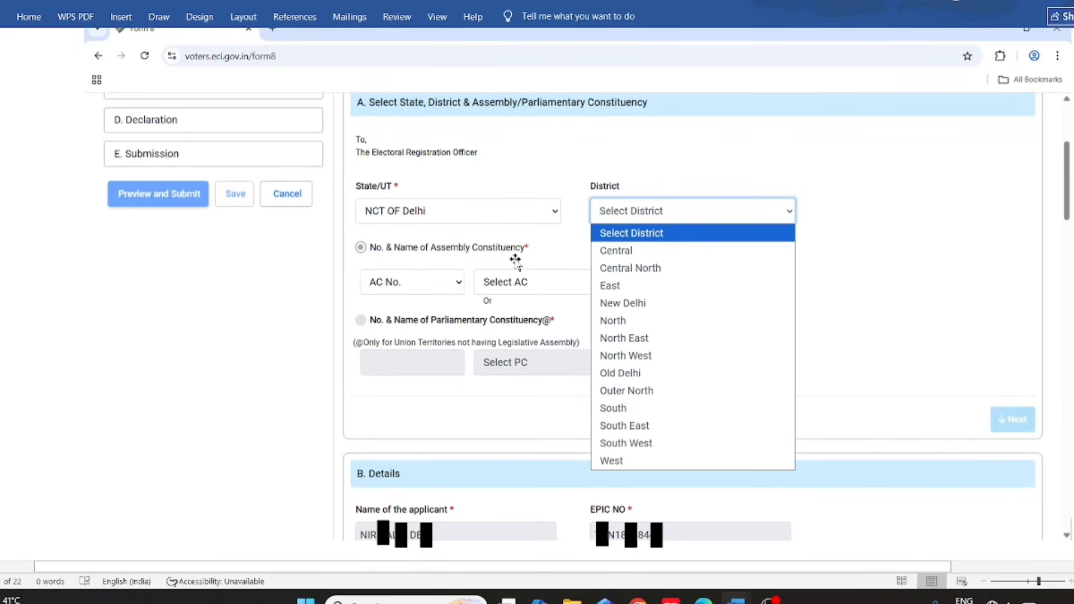
pyautogui.scroll(-5, 660, 249)
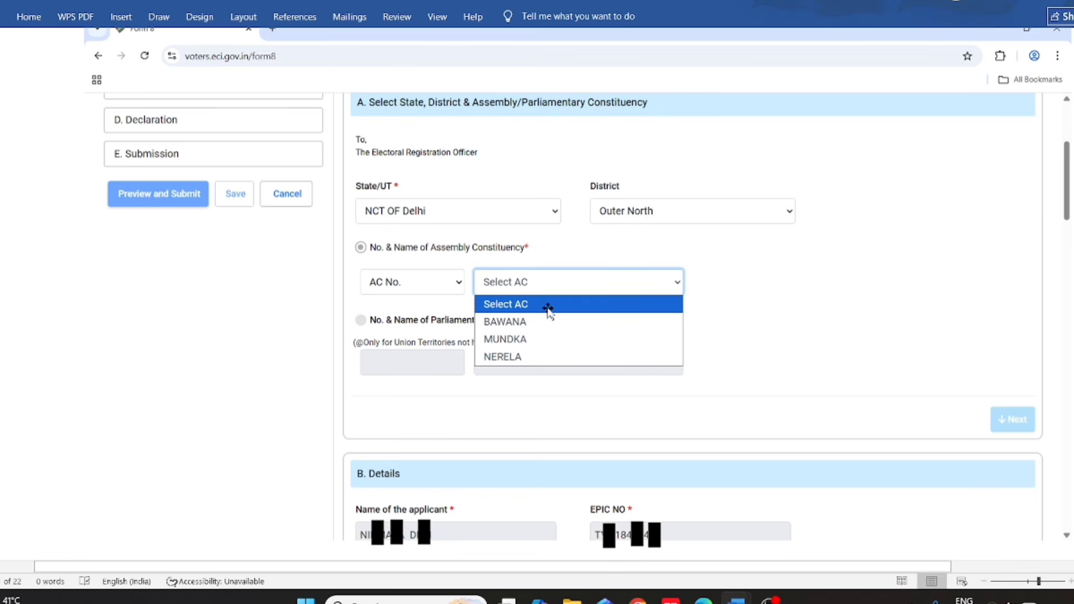
pyautogui.scroll(-1, 569, 272)
pyautogui.scroll(-10, 569, 273)
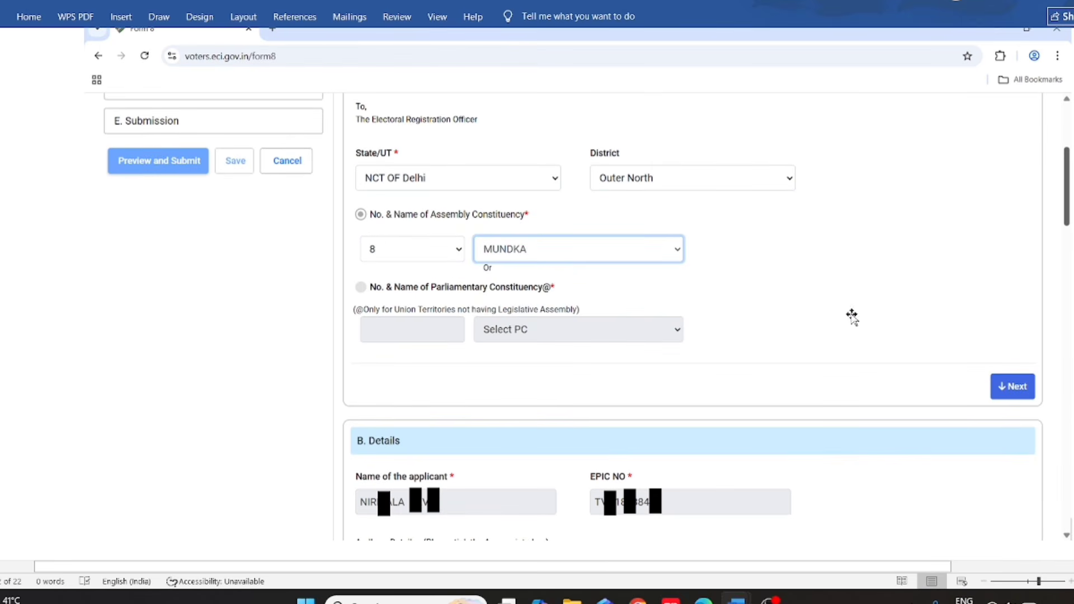
# - Read the screenshots of the applicant's Aadhaar and mobile details, the present residence address and the address proof upload
pyautogui.scroll(-5, 924, 114)
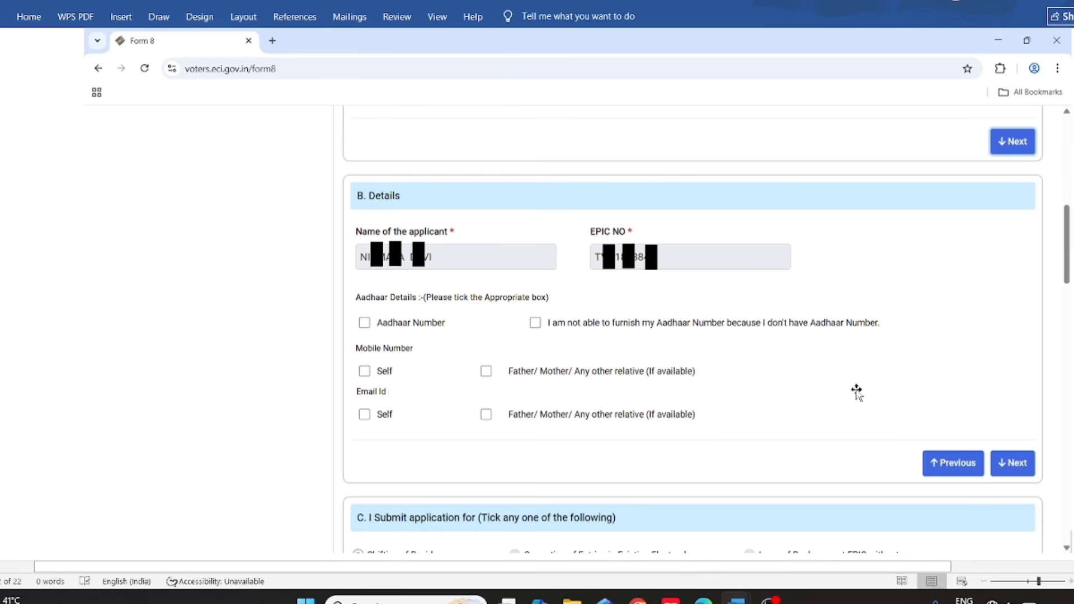
pyautogui.scroll(-5, 857, 392)
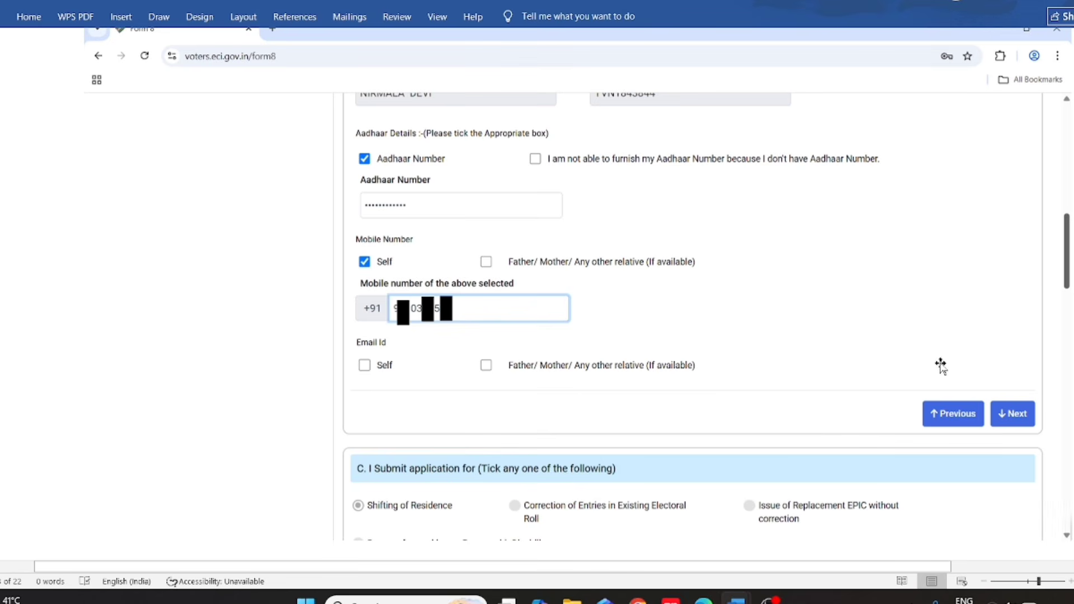
pyautogui.click(1016, 414)
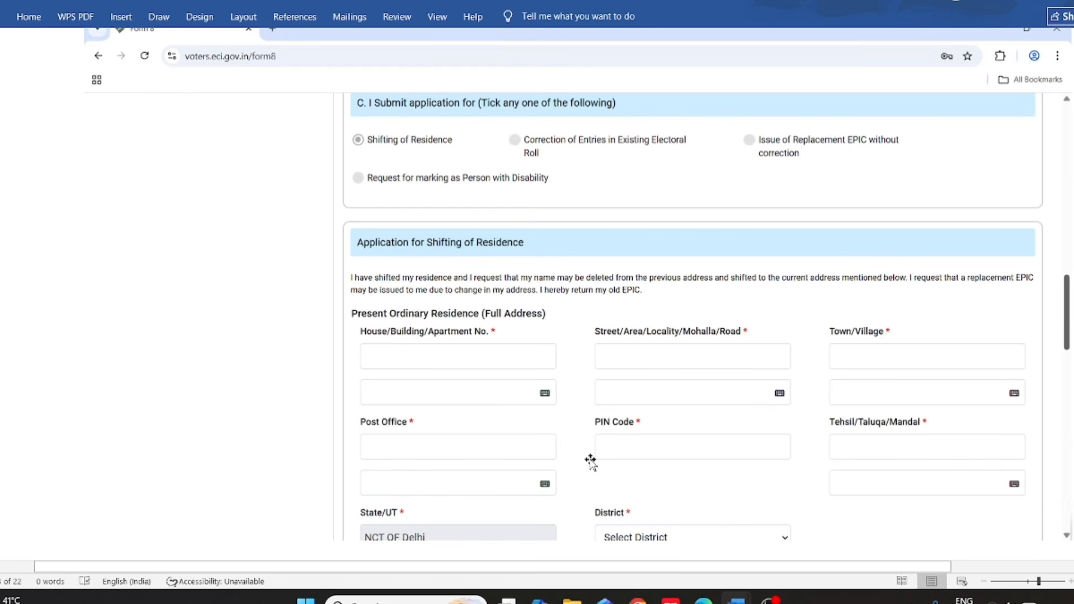
pyautogui.scroll(-1, 590, 461)
pyautogui.scroll(-5, 590, 461)
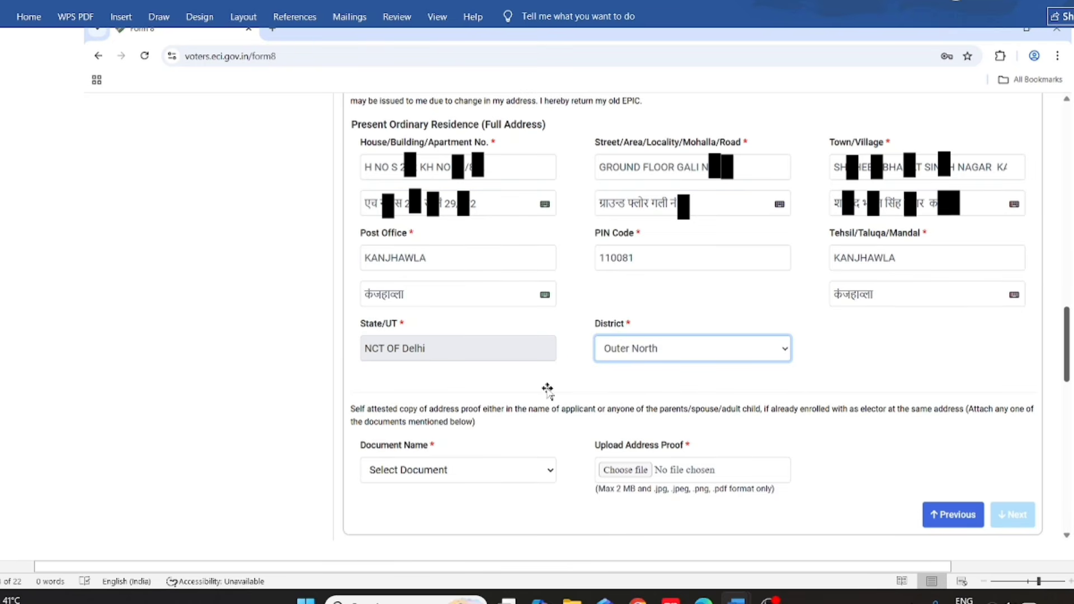
pyautogui.click(475, 470)
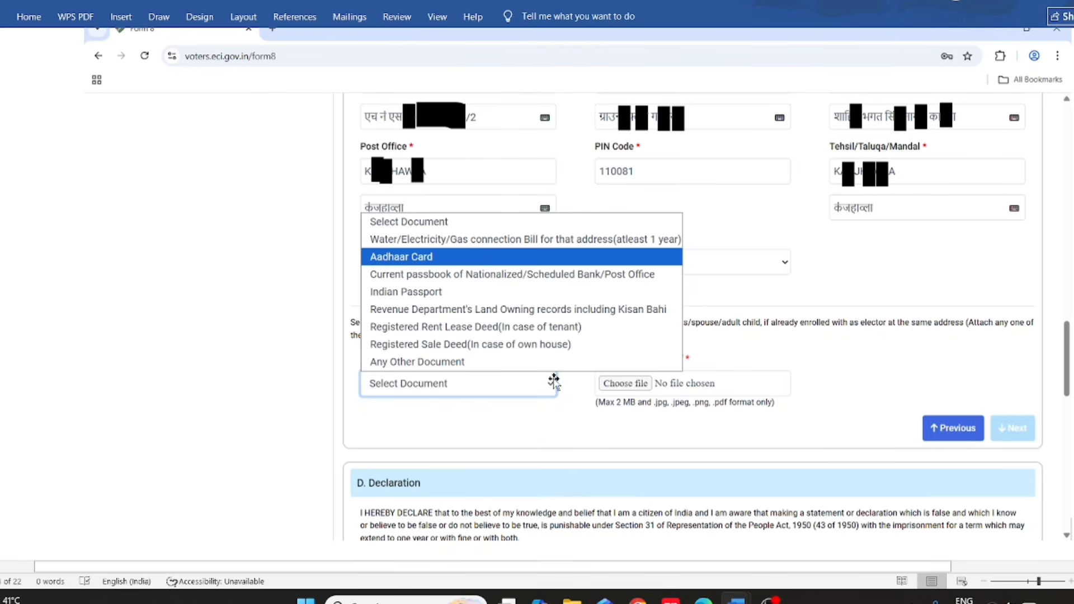
pyautogui.scroll(-2, 591, 393)
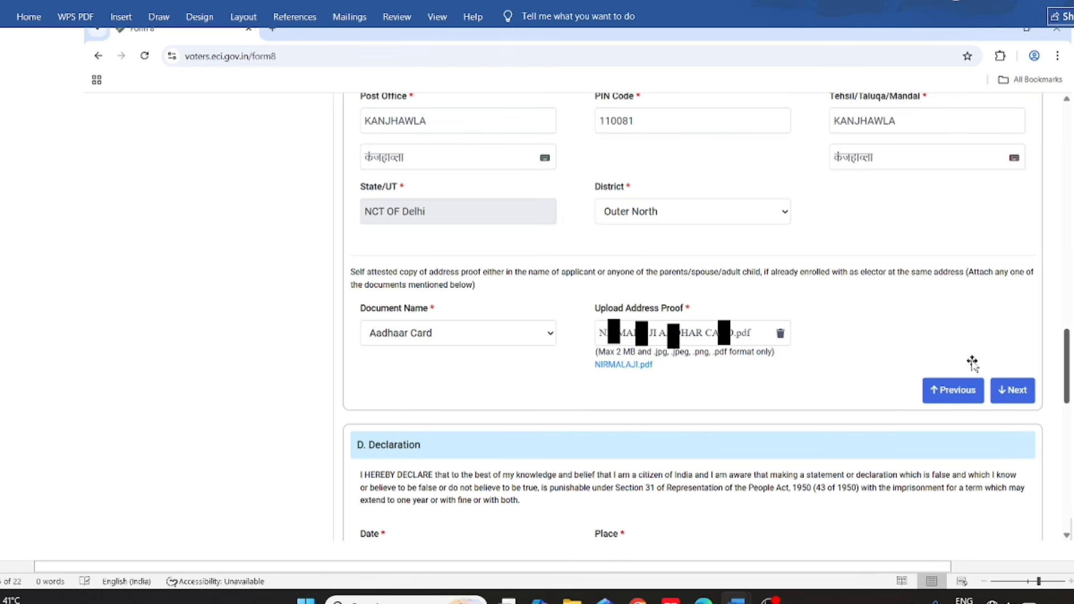
# - Examine the screenshots of the Form 8 declaration and the submission section with its name fields and captcha
pyautogui.scroll(-5, 1007, 383)
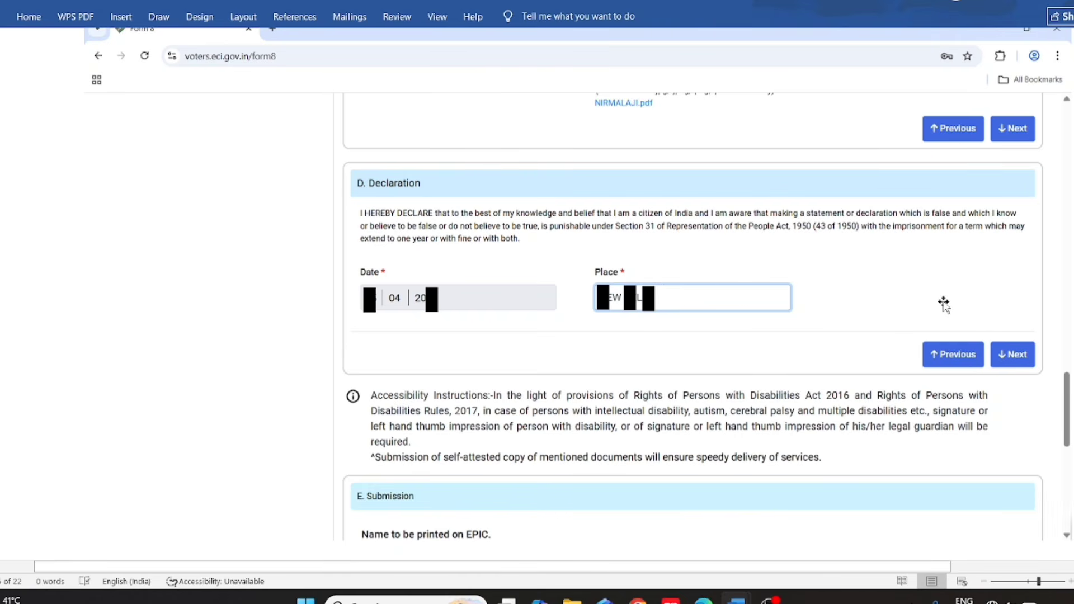
pyautogui.scroll(-1, 1002, 356)
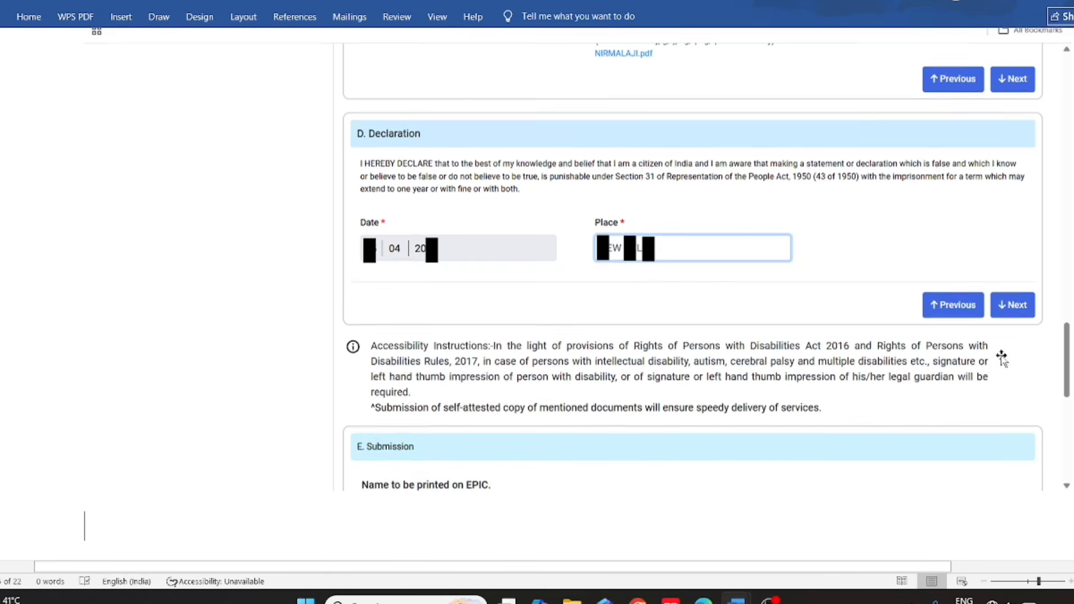
pyautogui.scroll(-5, 1002, 356)
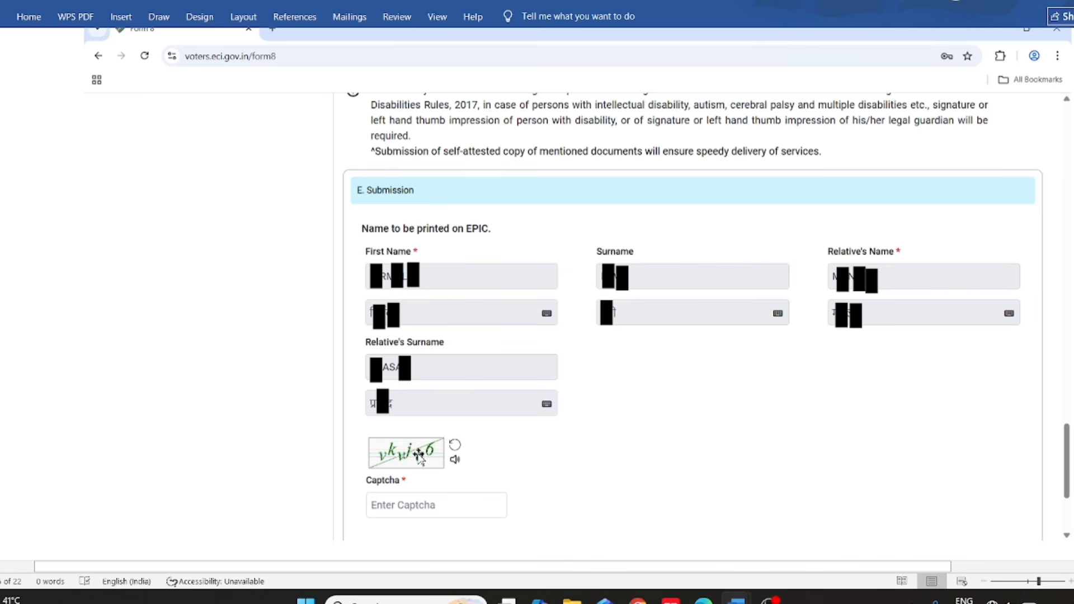
pyautogui.click(419, 505)
pyautogui.scroll(-2, 419, 499)
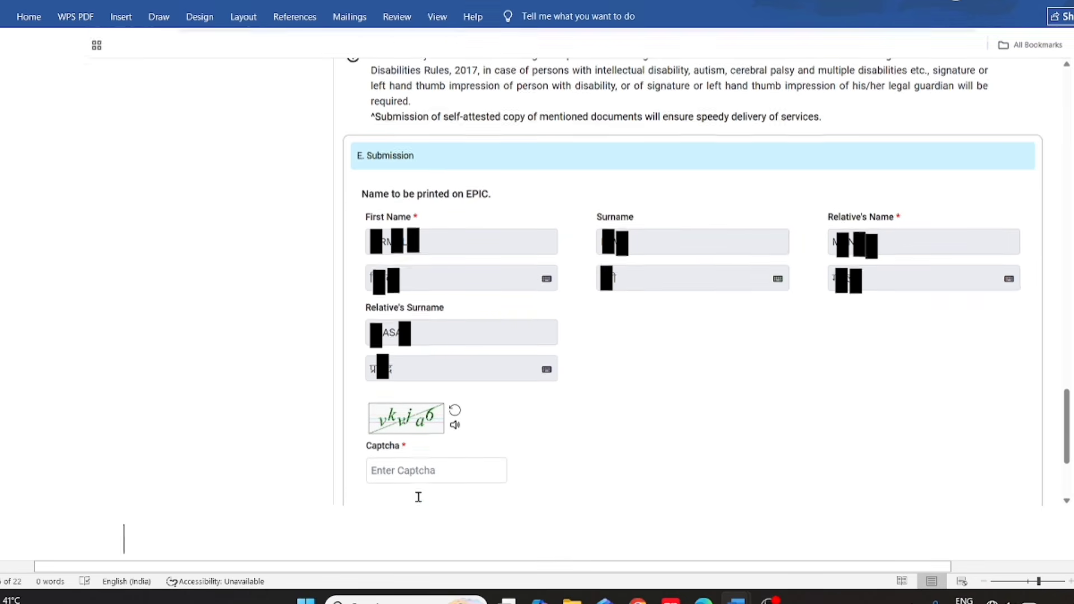
pyautogui.write('vkvja6')
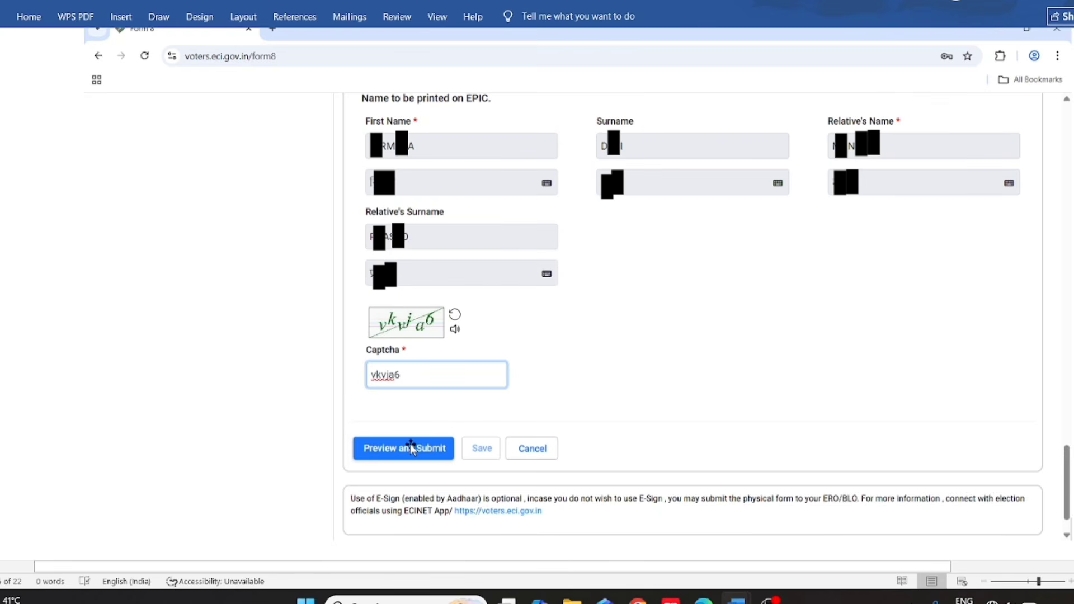
# - Review the screenshots of the form preview, eSign submission, acknowledgement page and the signed Form 8 PDF
pyautogui.scroll(-1, 411, 445)
pyautogui.scroll(-8, 411, 445)
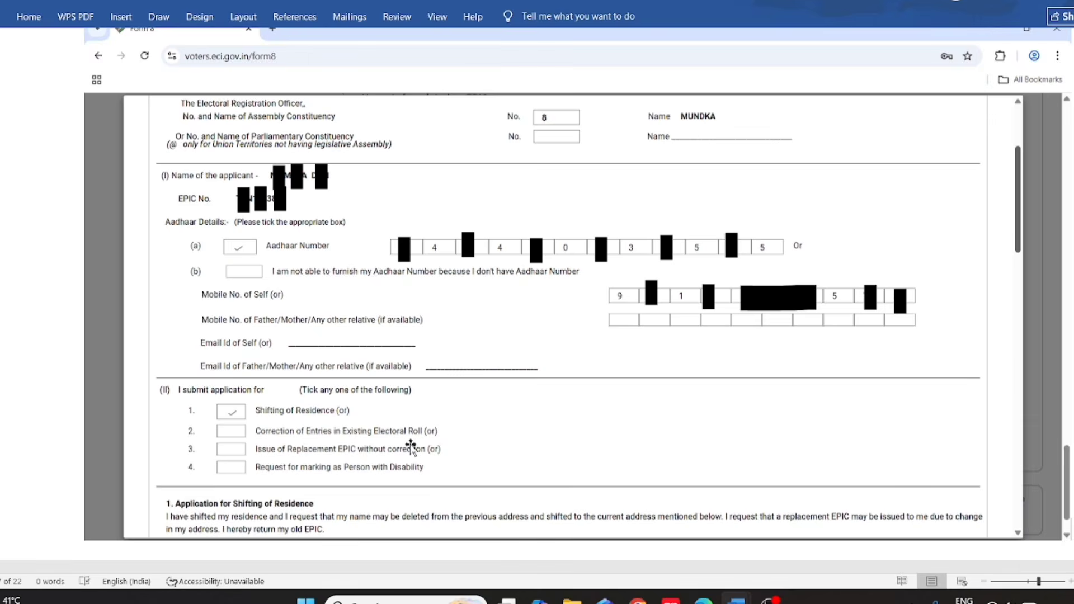
pyautogui.scroll(-5, 411, 448)
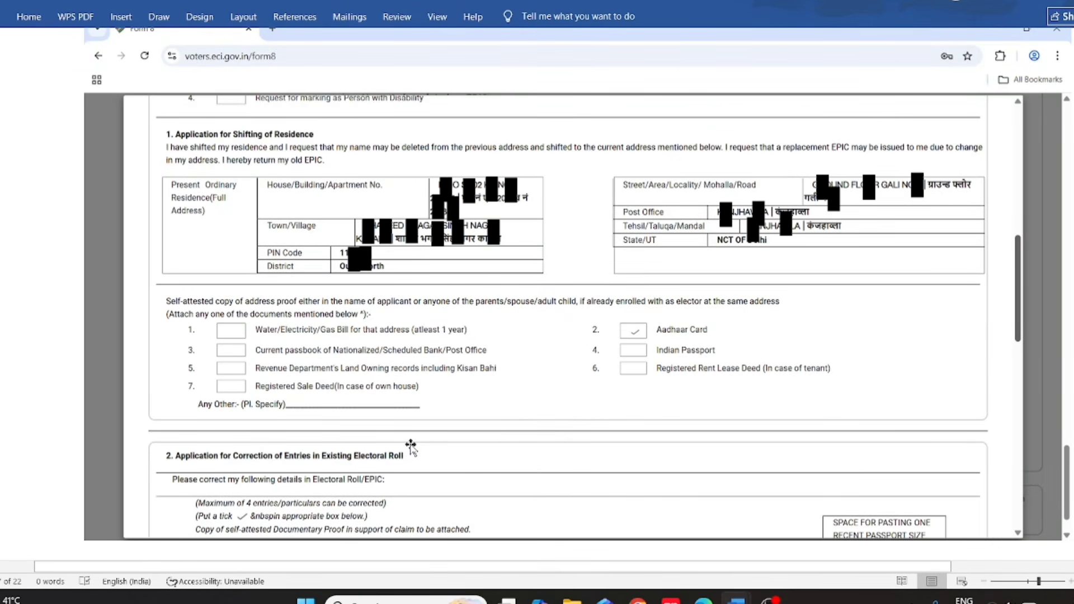
pyautogui.scroll(-10, 412, 447)
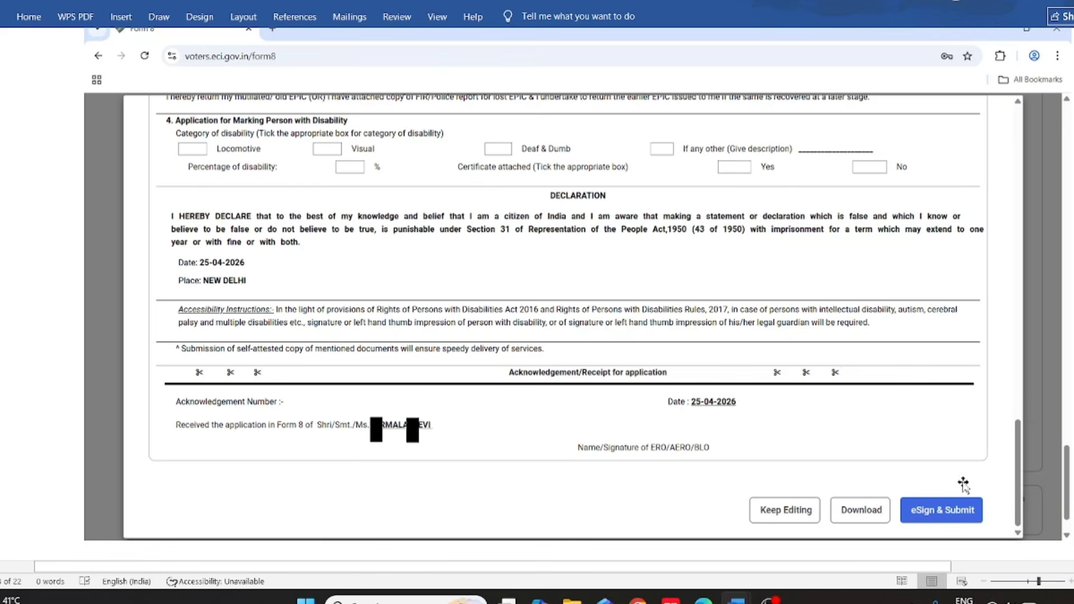
pyautogui.click(945, 498)
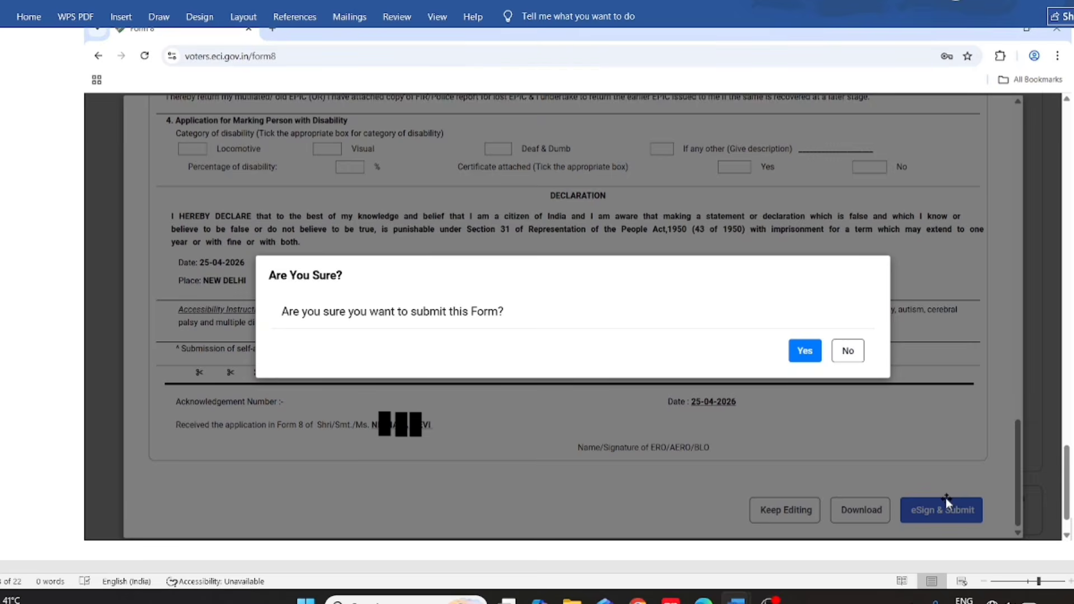
pyautogui.scroll(-8, 945, 497)
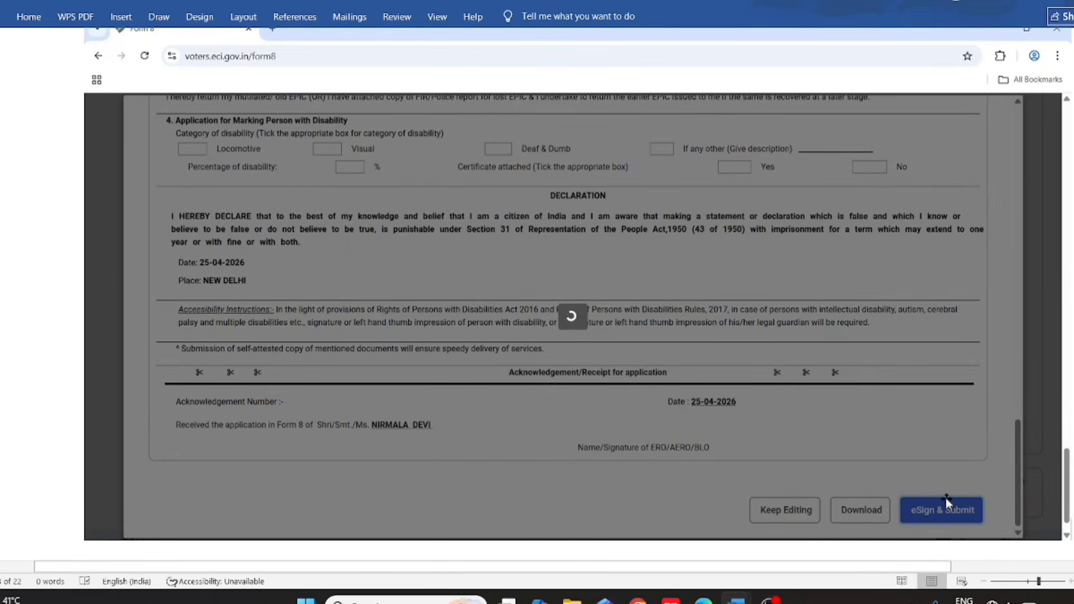
pyautogui.scroll(-6, 946, 497)
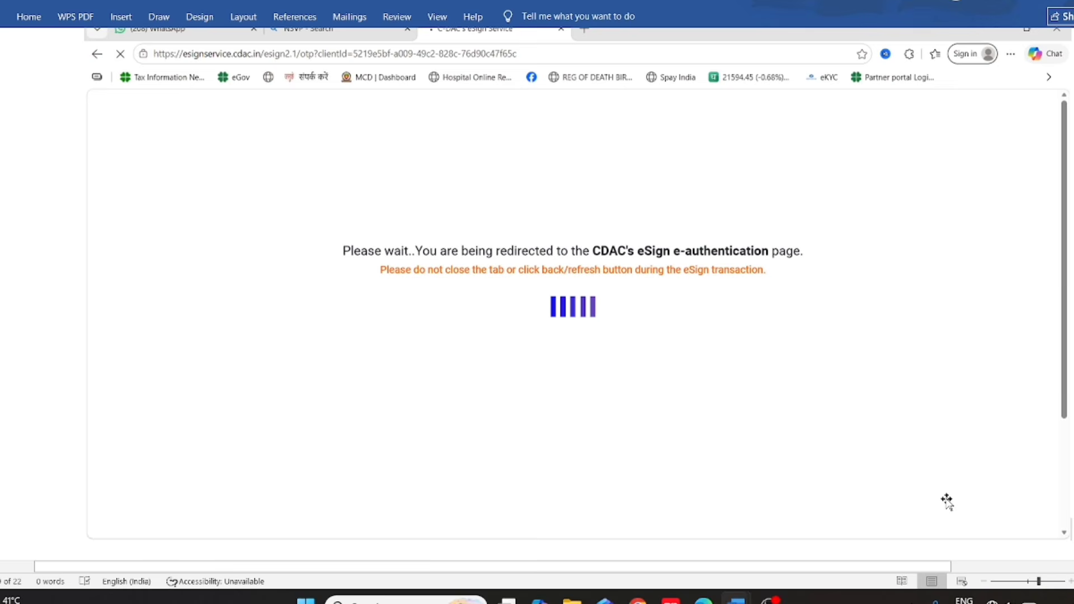
pyautogui.scroll(-6, 947, 502)
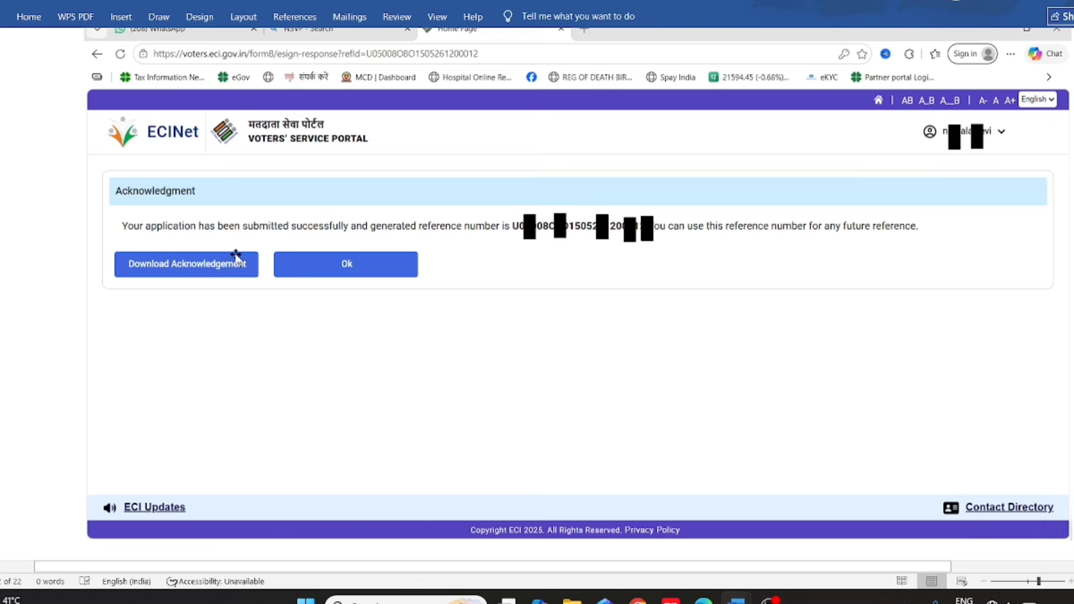
pyautogui.scroll(-8, 224, 259)
pyautogui.scroll(-3, 225, 259)
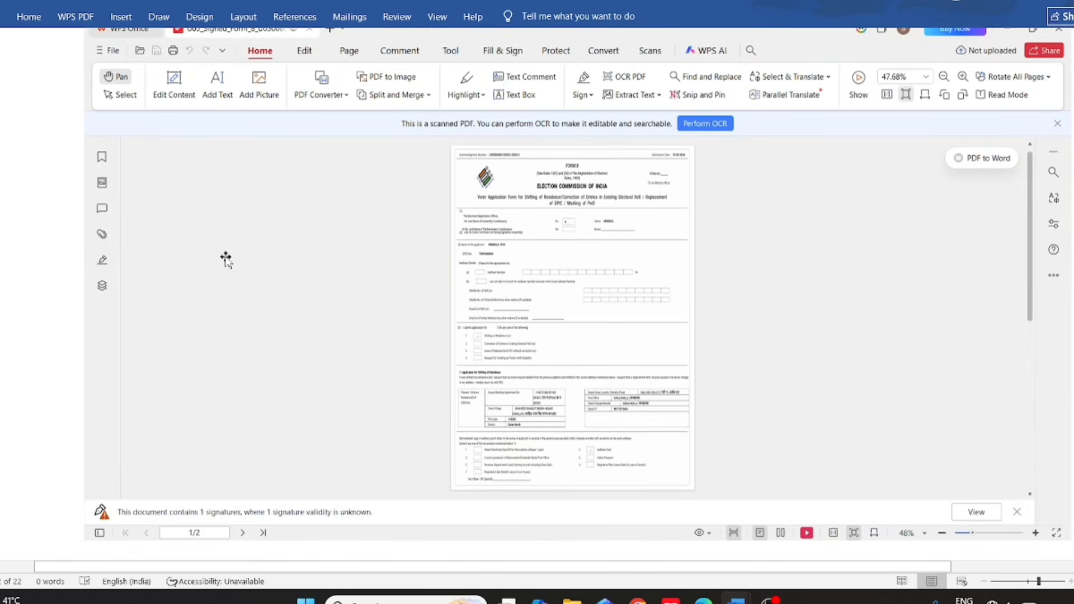